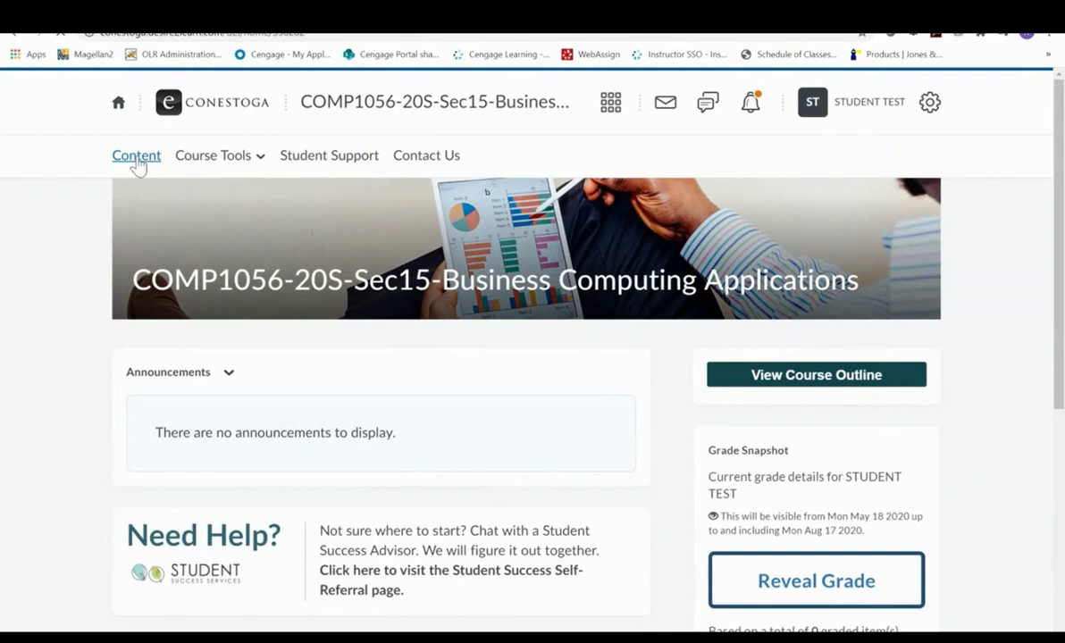
Open the eText Program Digital Access Code - Kitchener Campus ONLY module from the course Content.
click(137, 157)
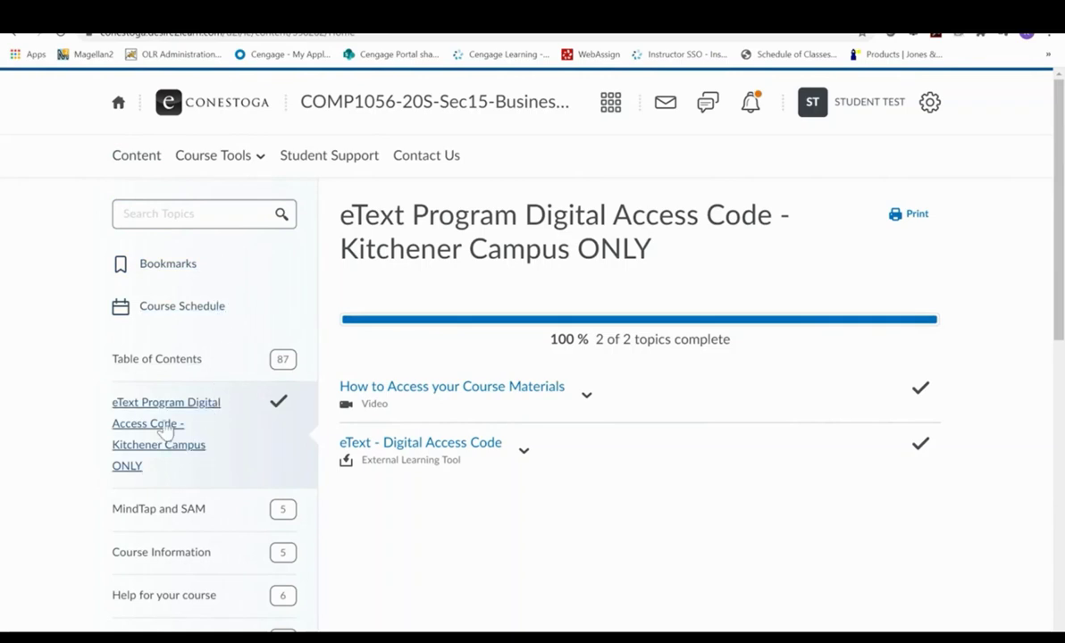
click(165, 431)
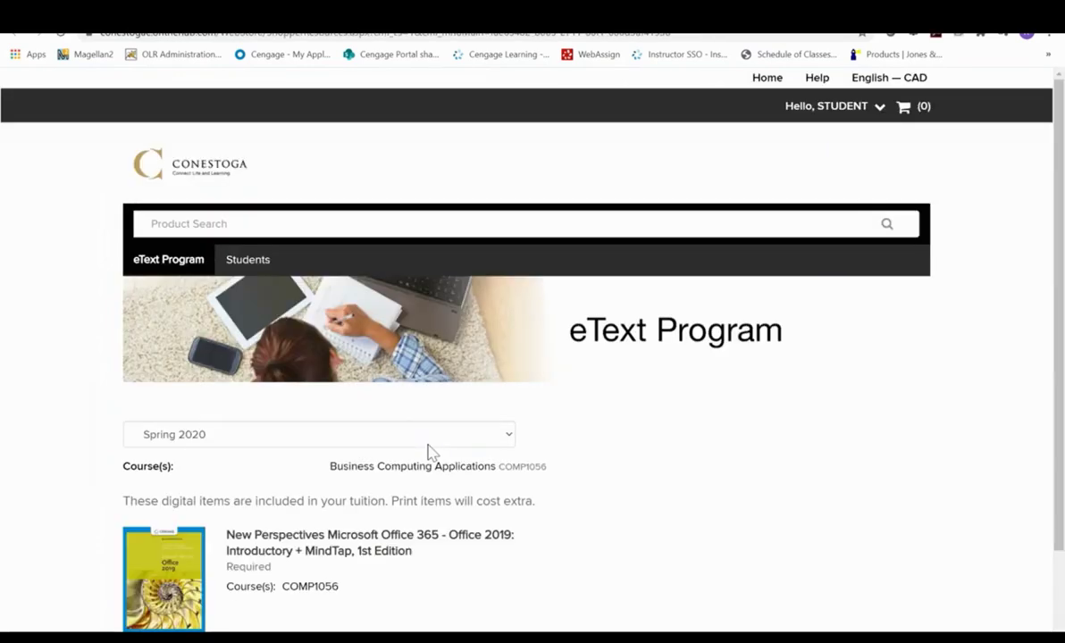
Scroll to the New Perspectives Office 2019 eText and open its Ordered details.
drag(1055, 299, 1048, 415)
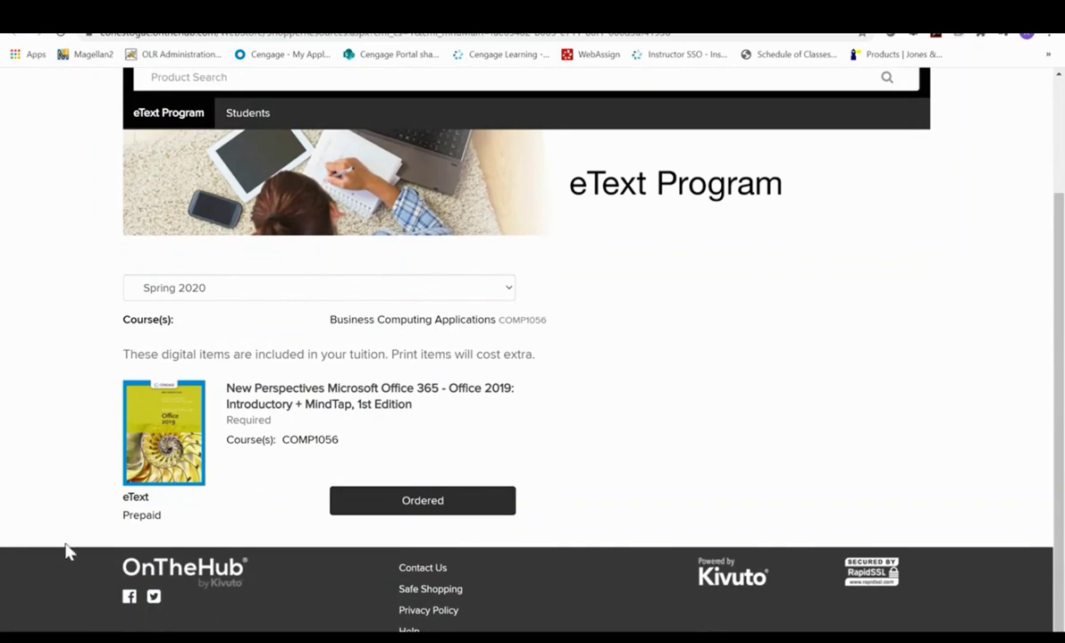
click(376, 506)
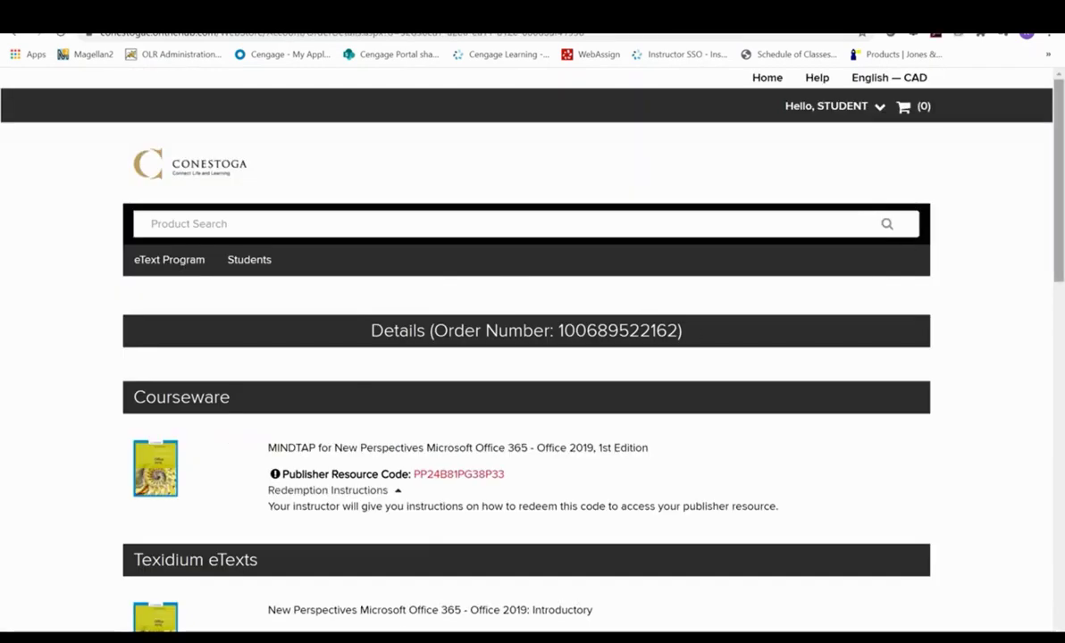
Scroll the order details page and highlight the MindTap publisher resource code.
mouse_move(1052, 169)
mouse_down()
mouse_move(1045, 290)
mouse_move(1048, 273)
mouse_up()
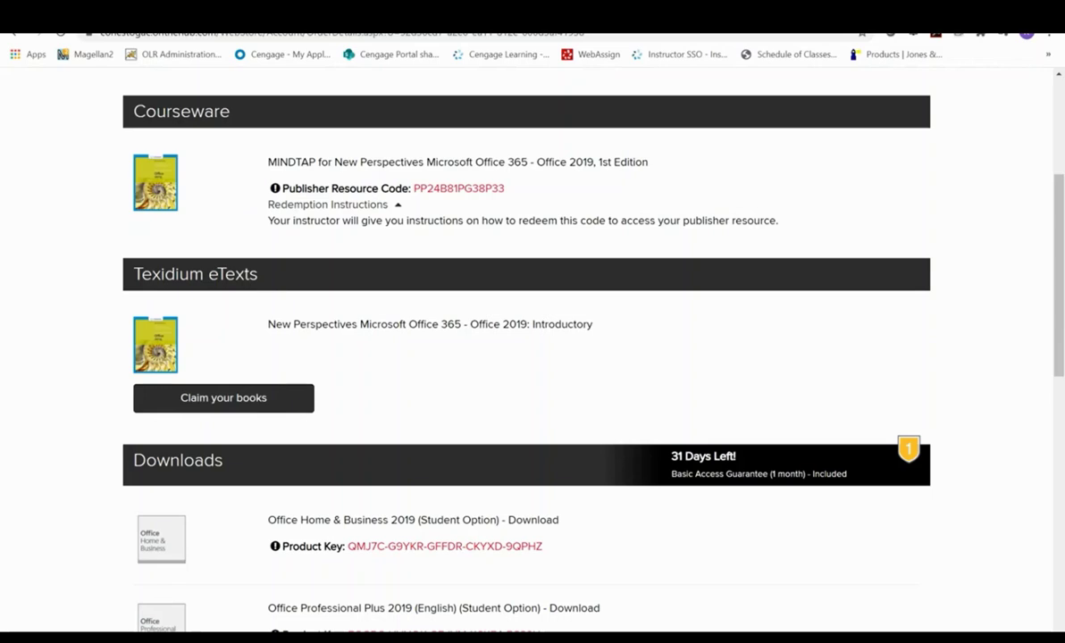
drag(506, 188, 393, 185)
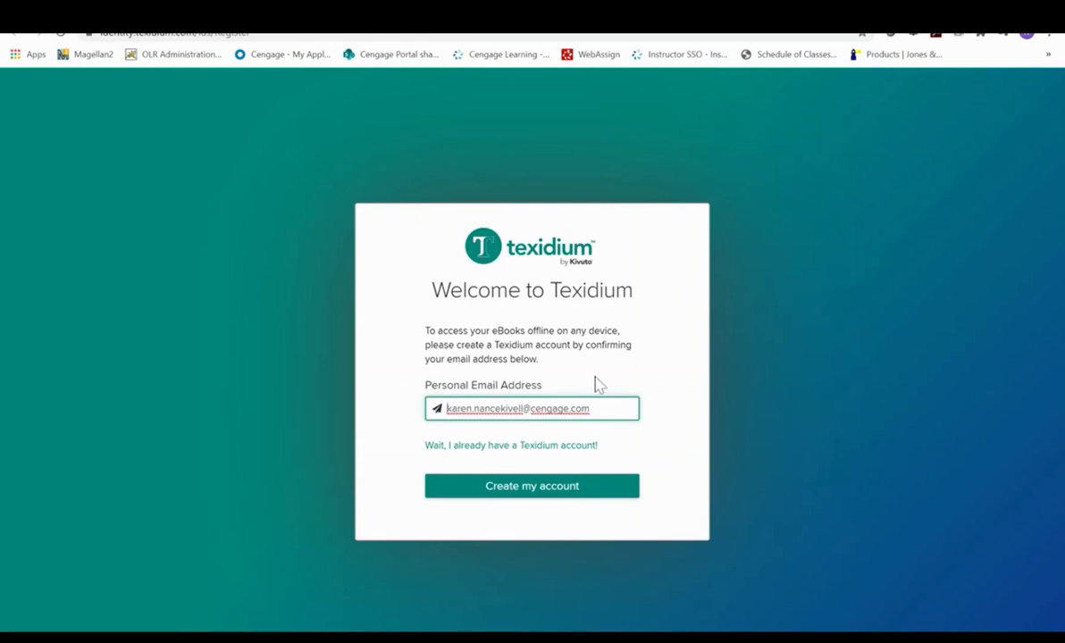
Replace the prefilled email with the student's personal Gmail address and create the Texidium account.
key(BackSpace)
key(BackSpace)
key(BackSpace)
key(BackSpace)
key(BackSpace)
key(BackSpace)
key(BackSpace)
key(BackSpace)
key(BackSpace)
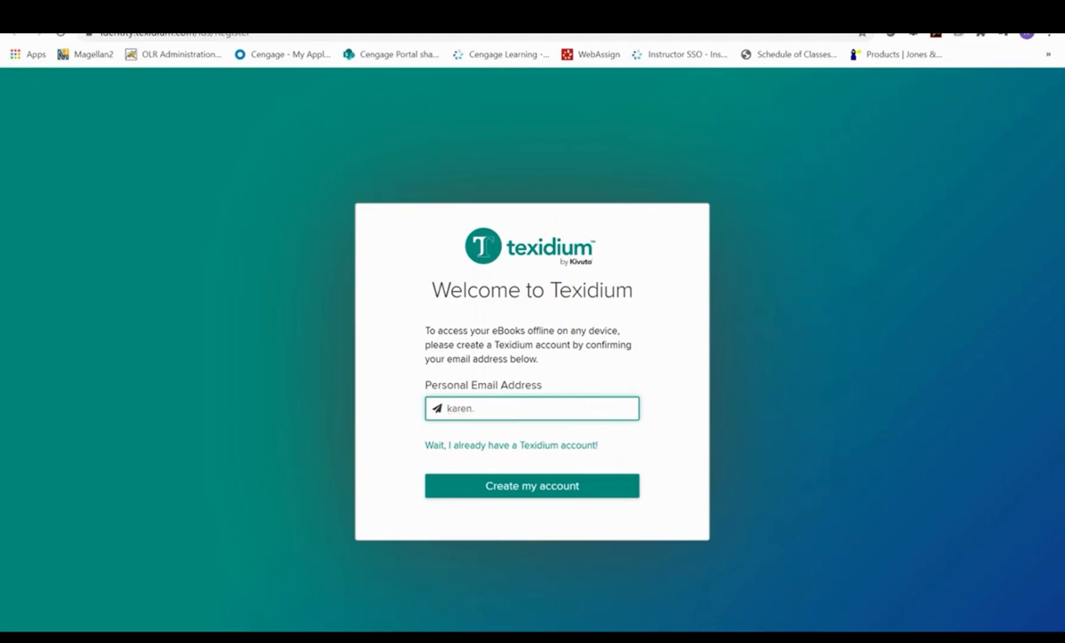
key(BackSpace)
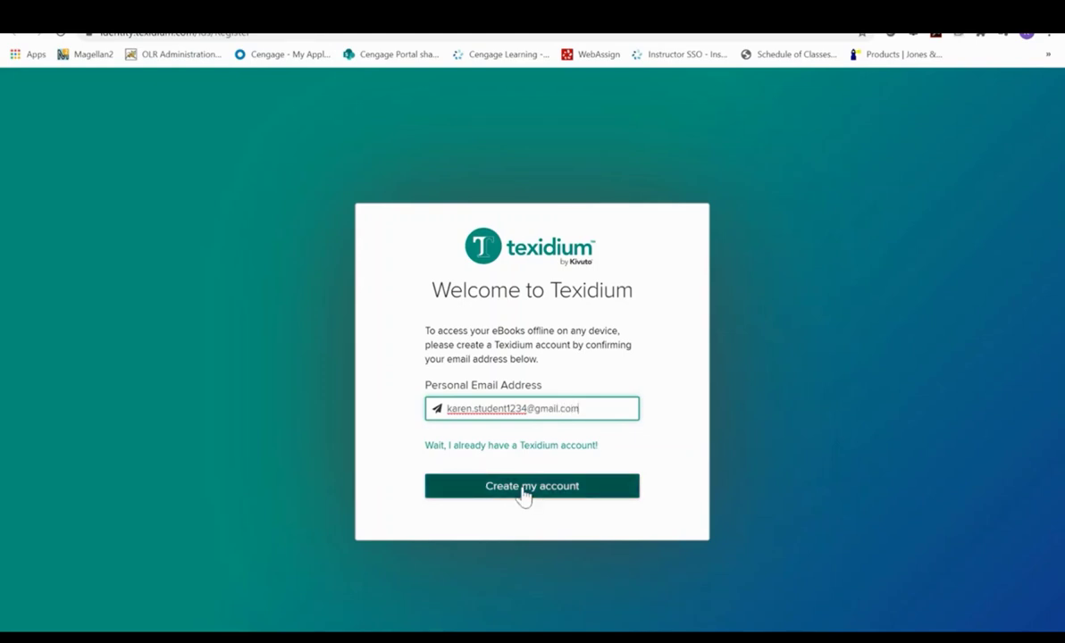
click(524, 492)
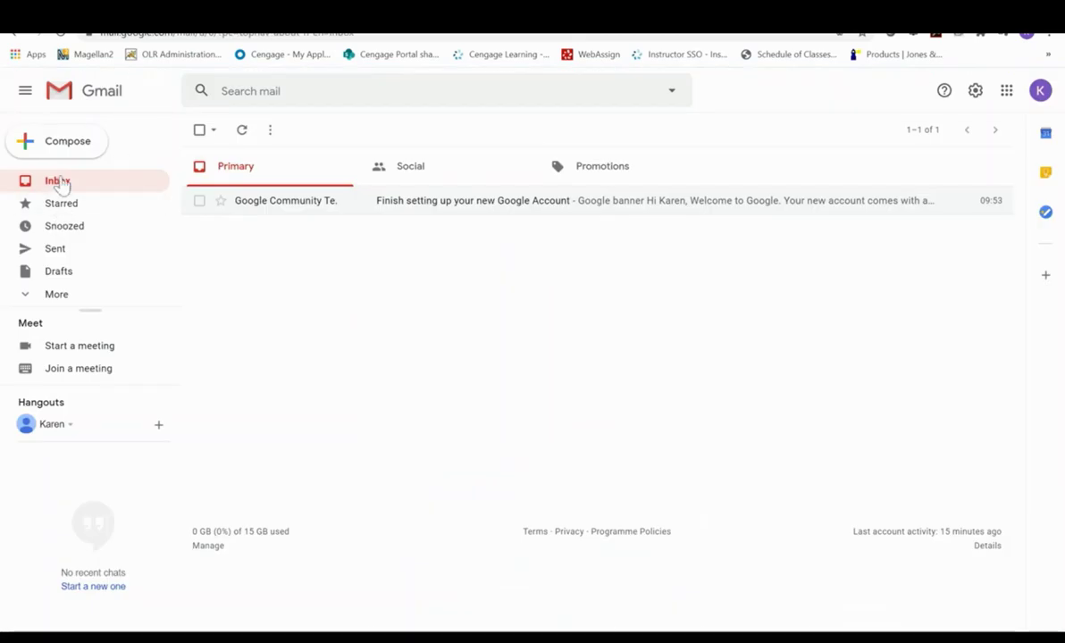
Refresh the Gmail inbox and open the Texidium eReader Registration email.
click(64, 184)
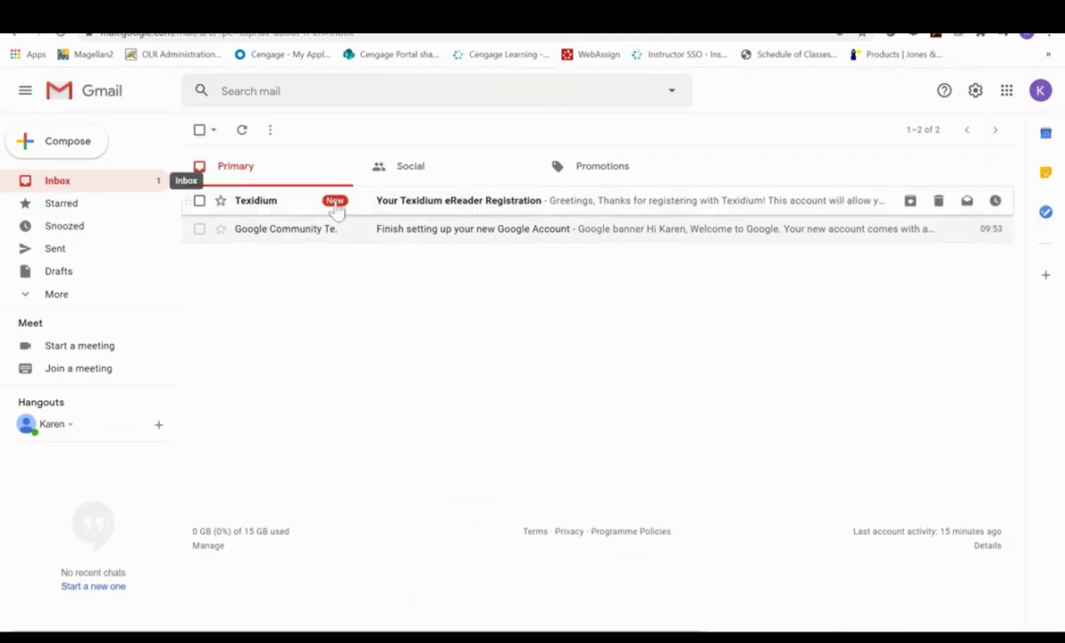
mouse_move(458, 202)
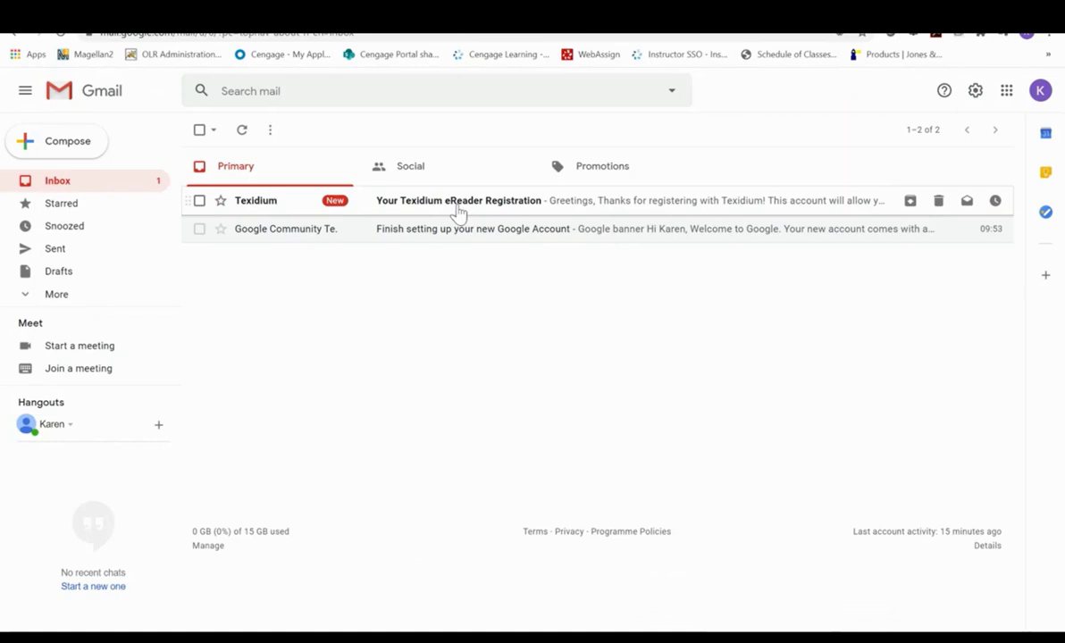
click(458, 210)
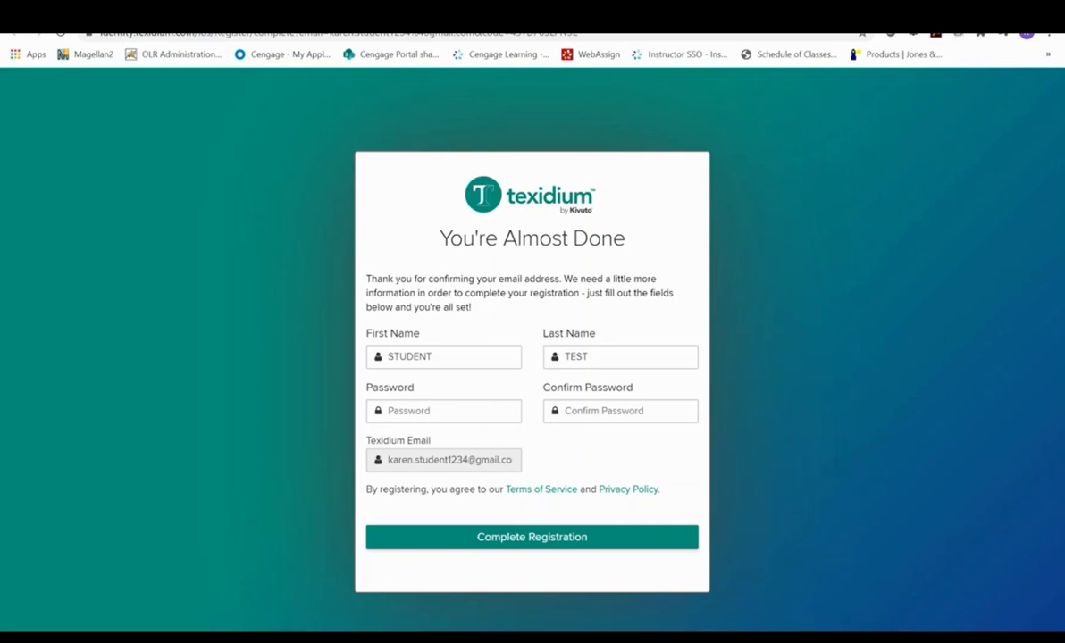
Submit the Texidium registration form with Complete Registration.
click(520, 539)
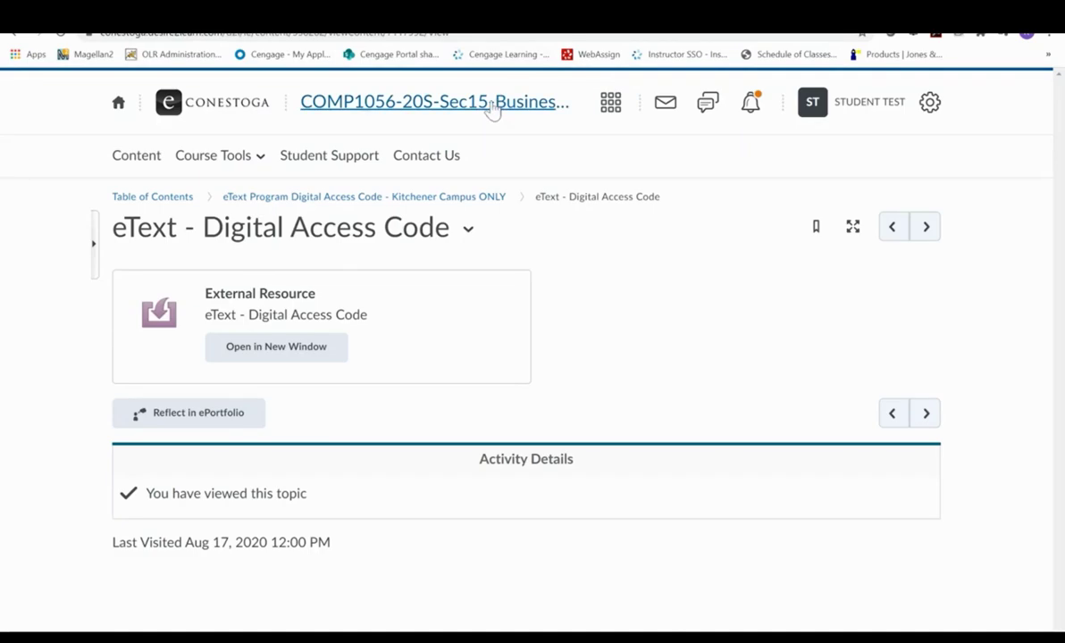
Go to Content > MindTap and SAM and follow the Direct Link to MindTap Office 365.
click(140, 164)
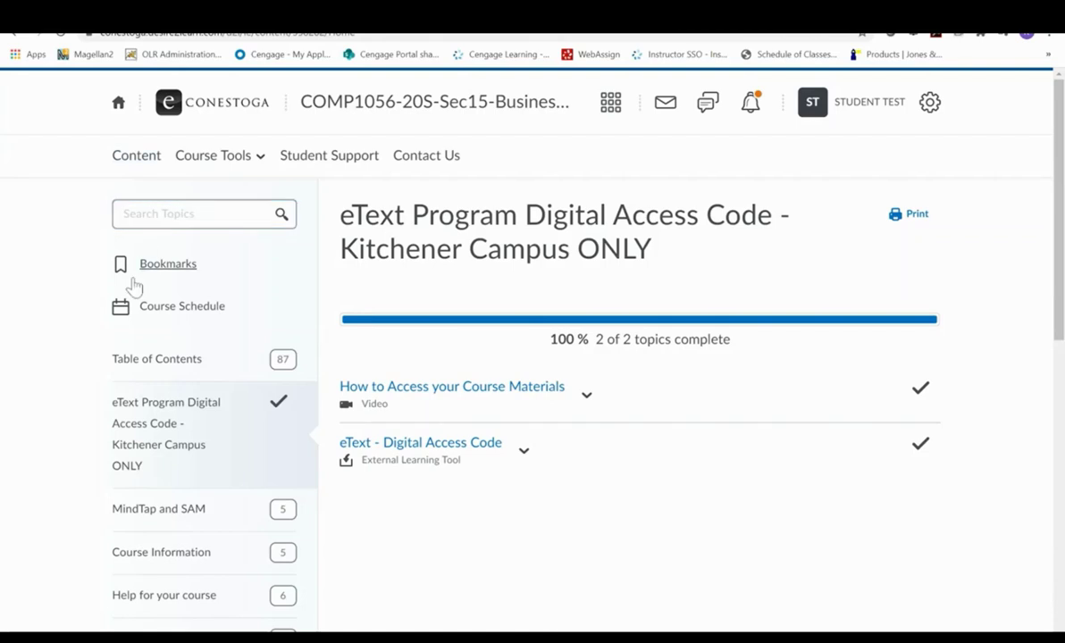
click(168, 522)
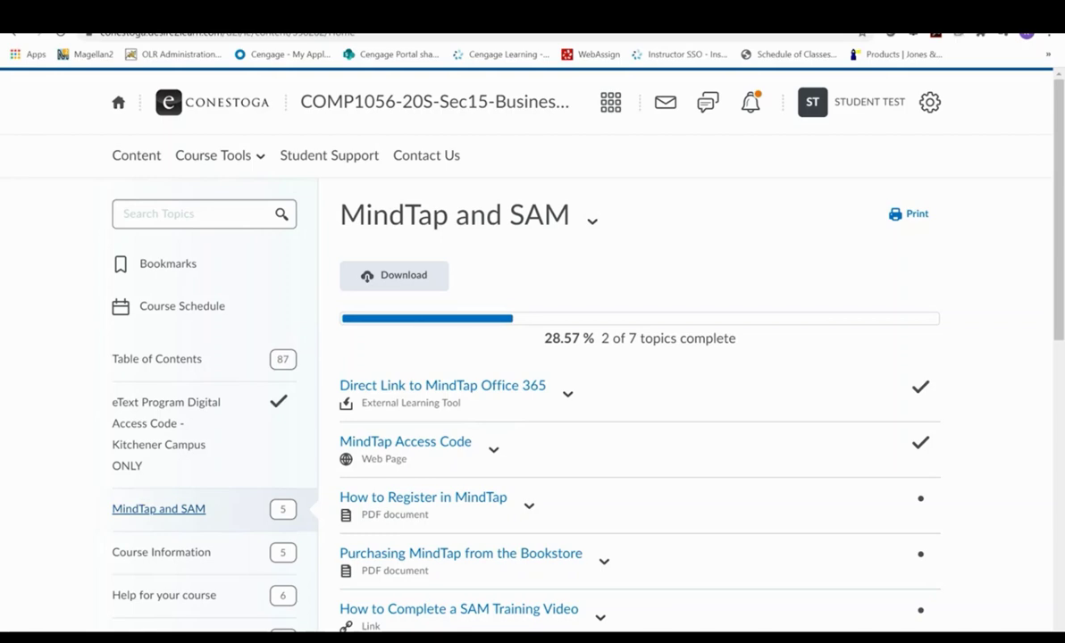
click(480, 389)
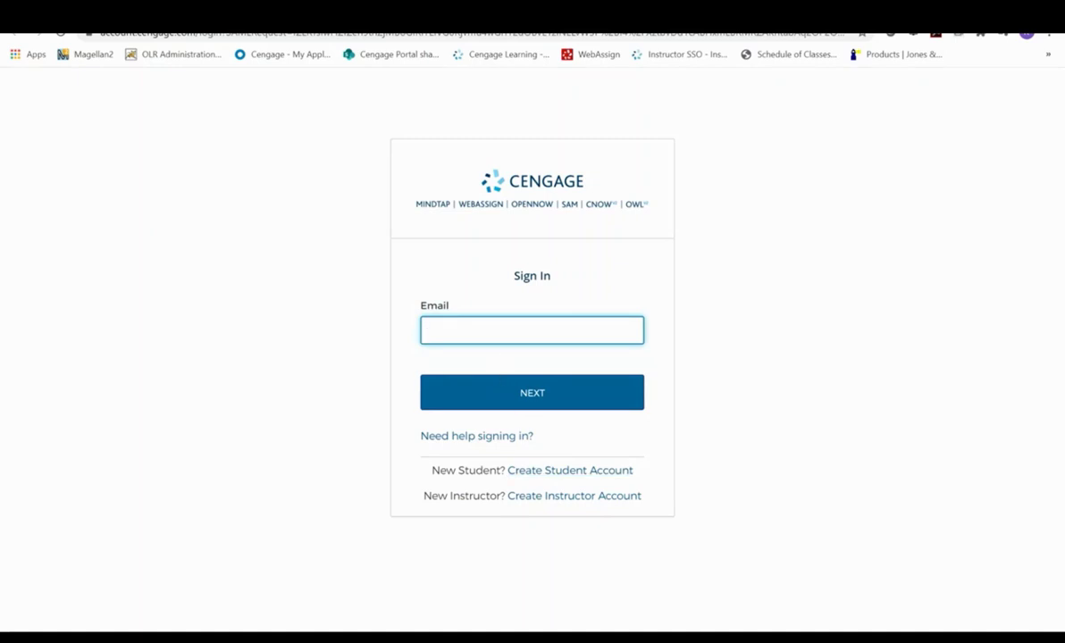
Start a new Cengage student account with the student's Gmail address, first and last name.
click(553, 476)
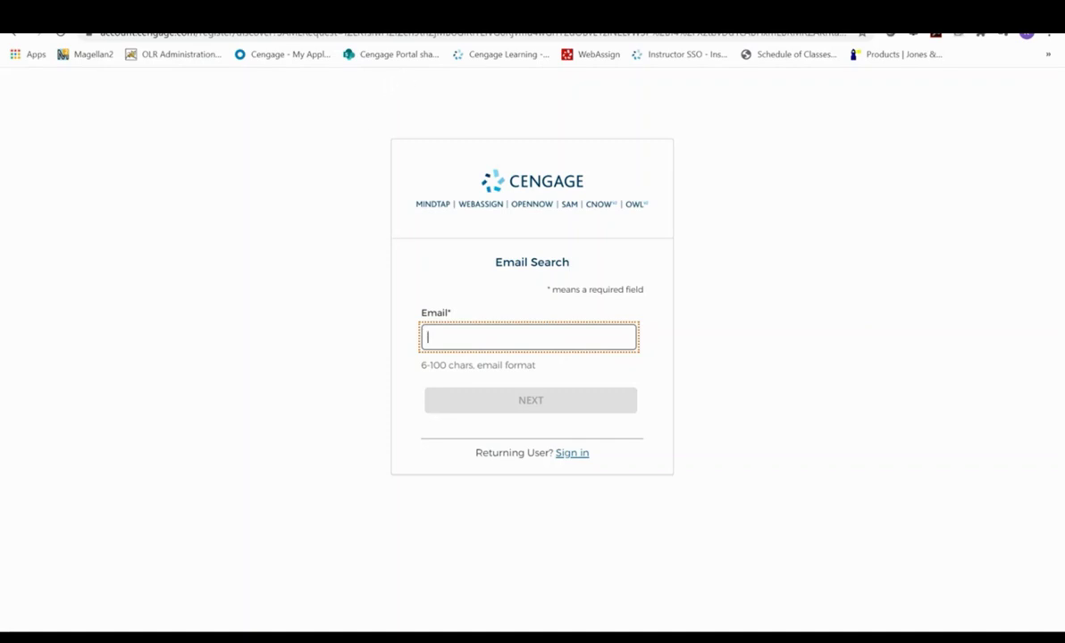
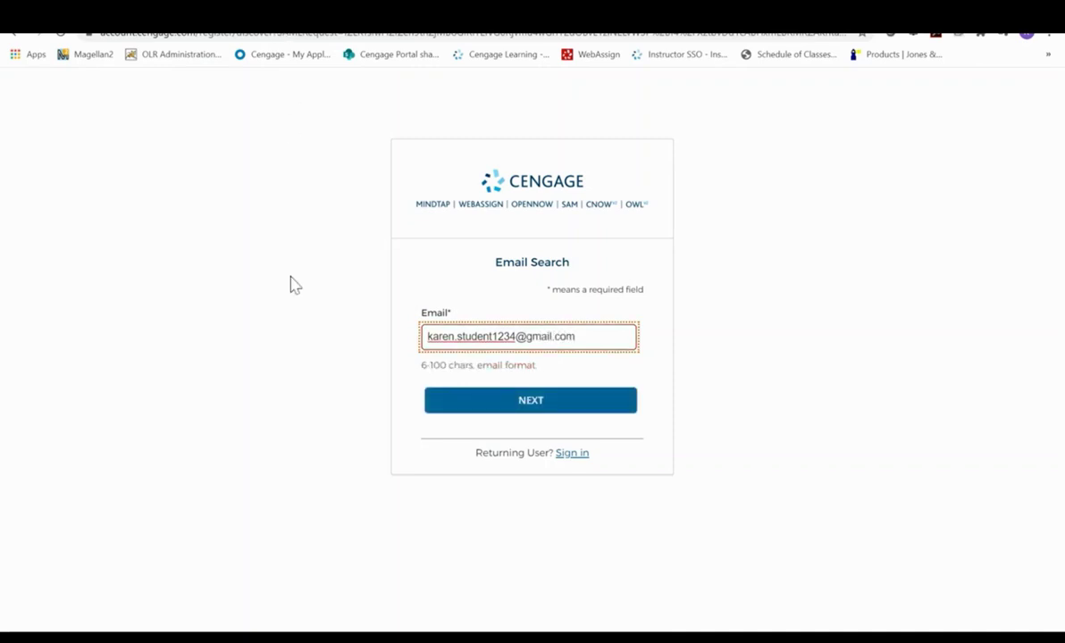
click(463, 402)
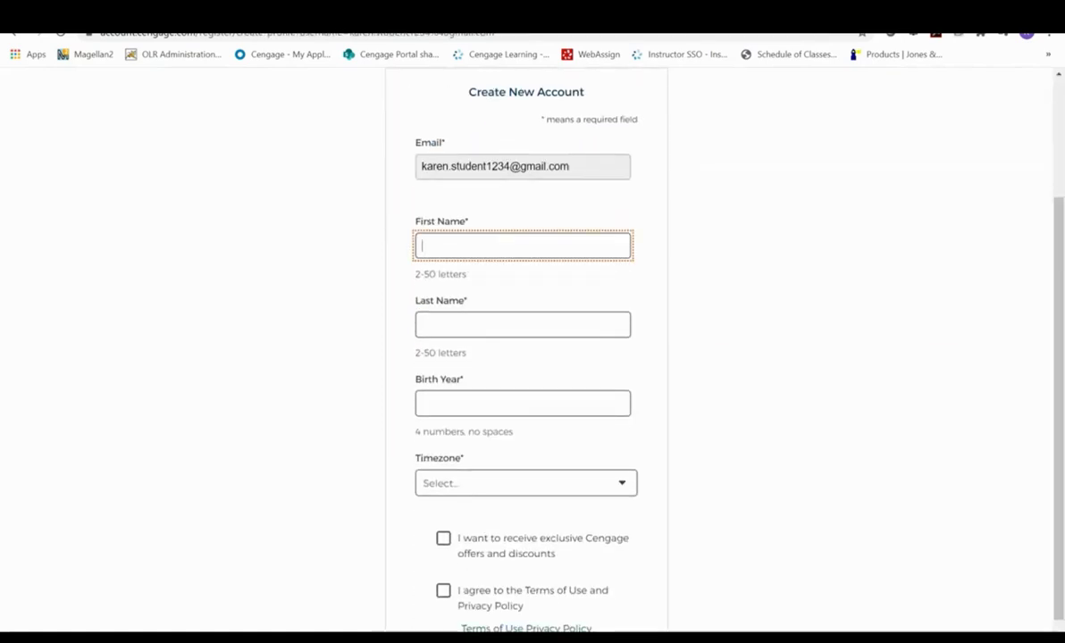
click(351, 319)
key(Tab)
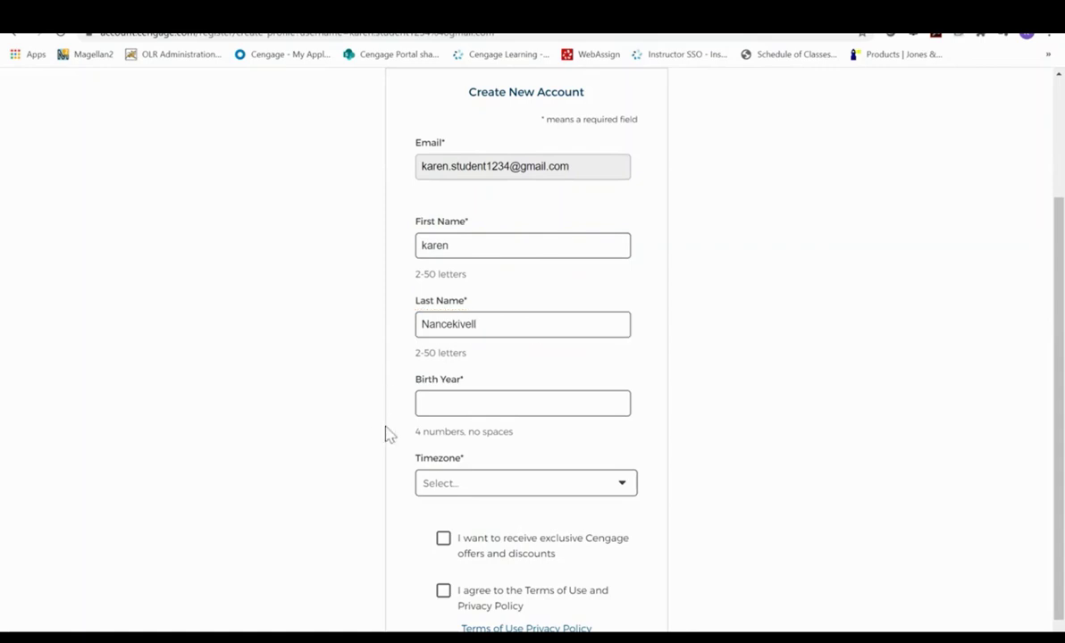
Enter birth year 1983, choose Eastern Time zone, accept the terms and submit.
click(436, 402)
text(1)
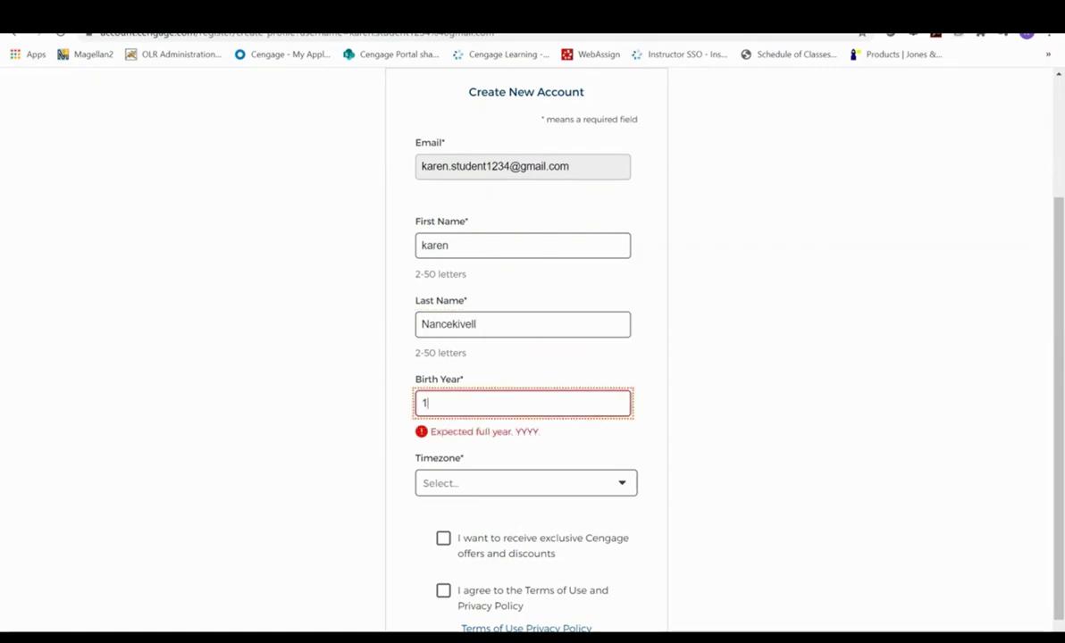
text(983)
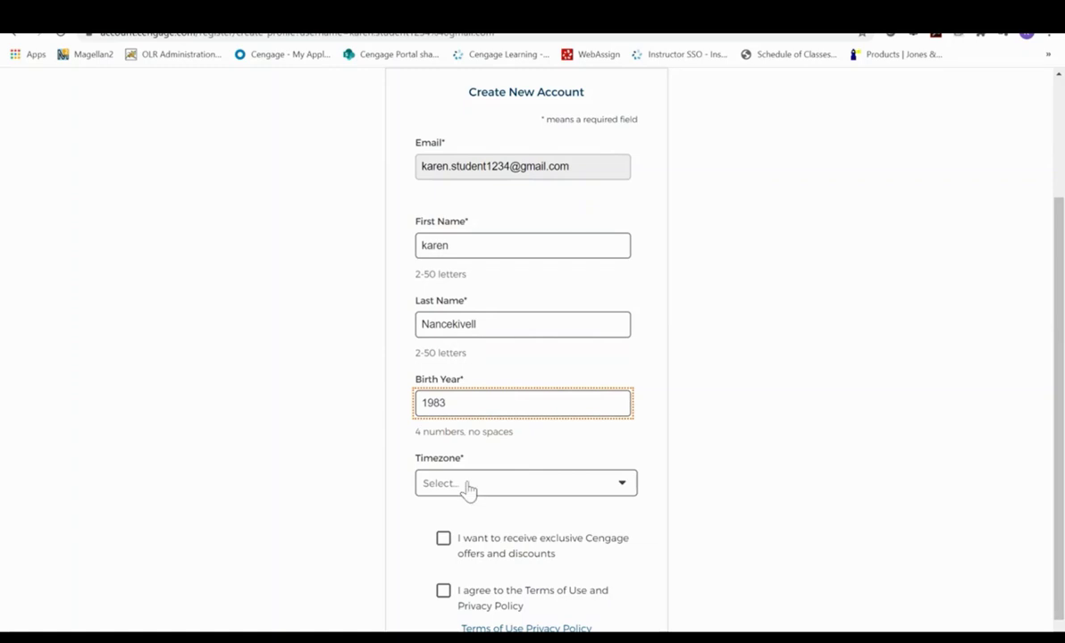
click(469, 487)
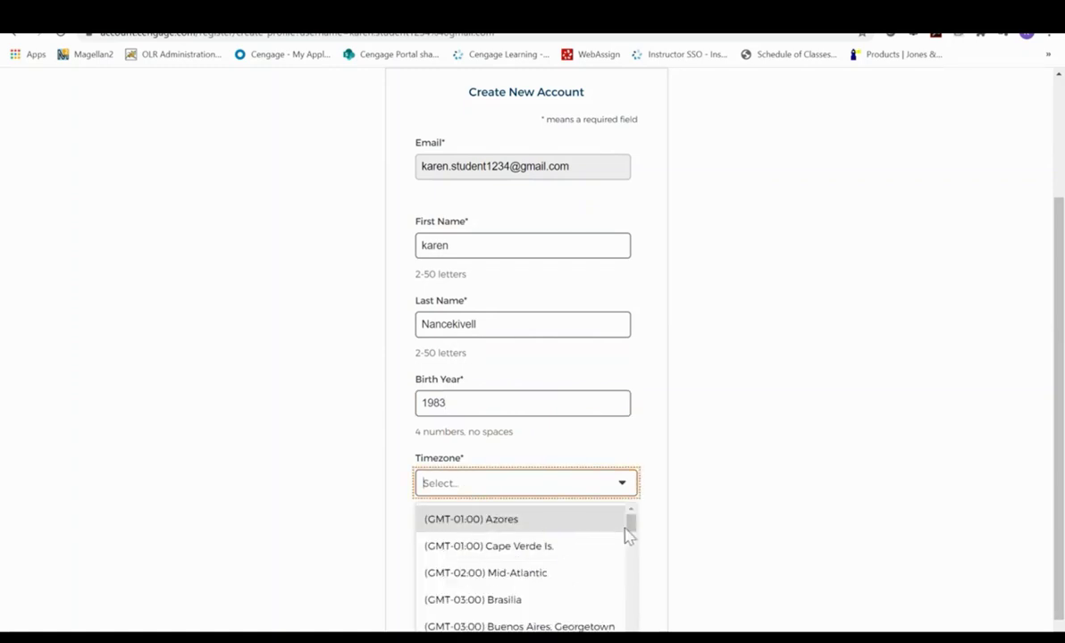
drag(631, 531, 634, 552)
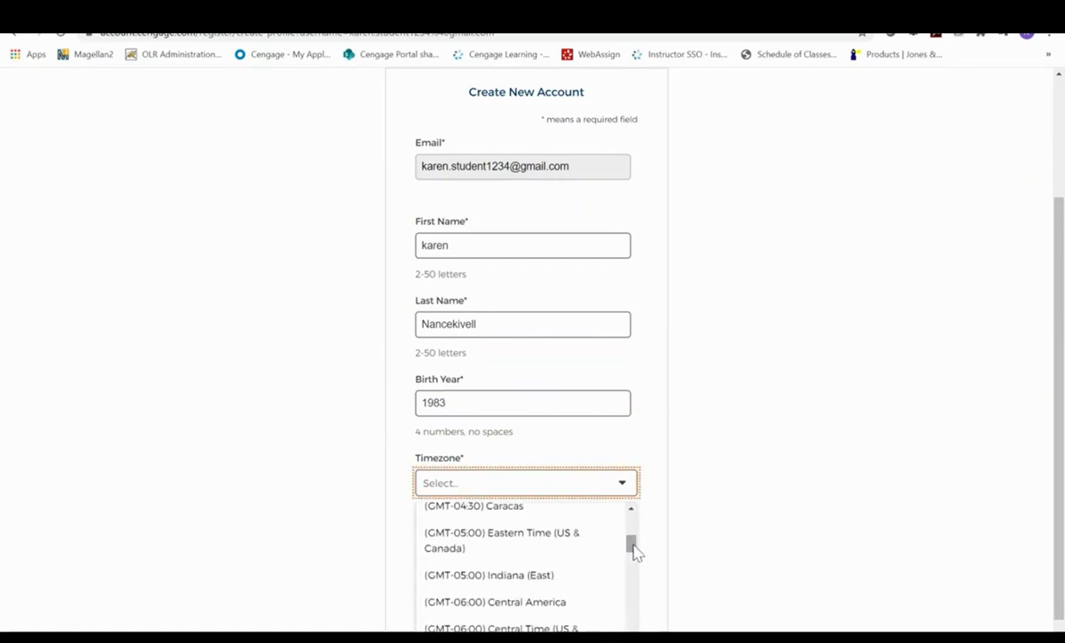
click(521, 542)
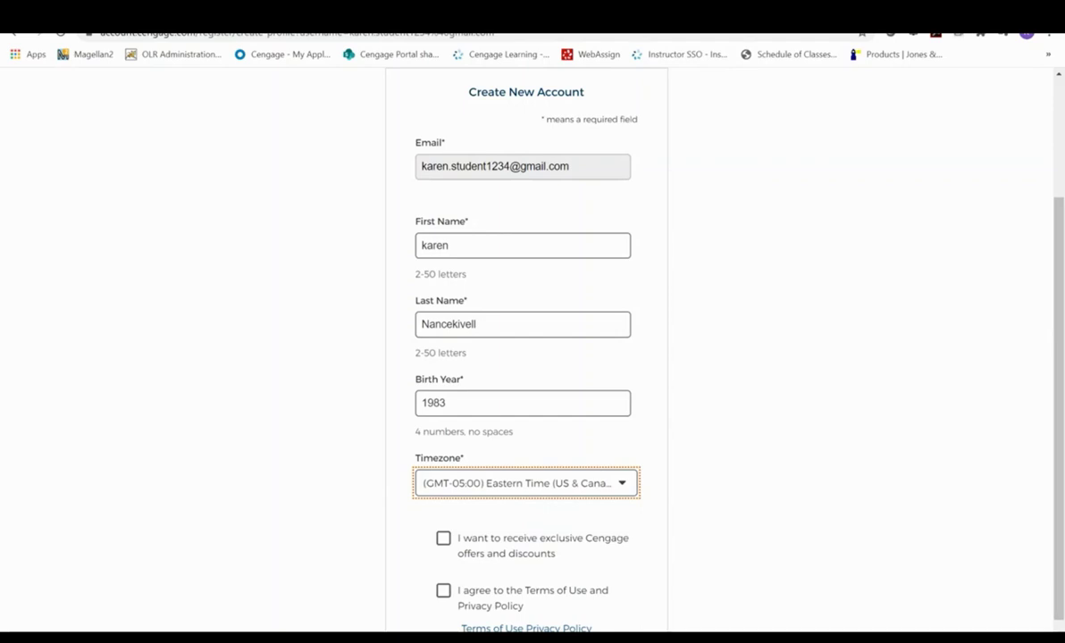
click(443, 591)
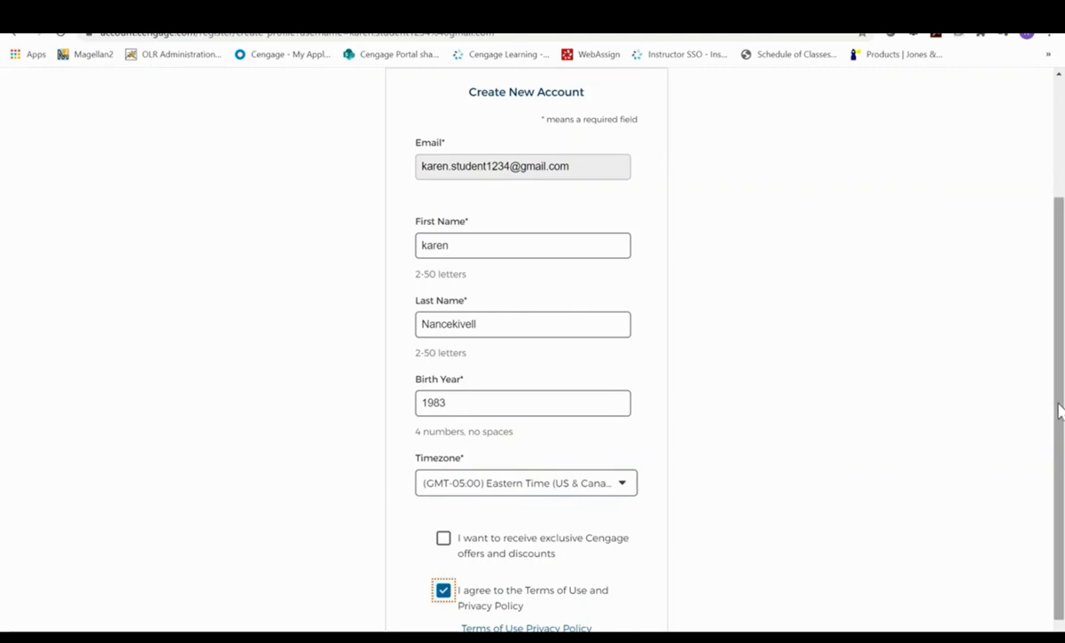
drag(1057, 409, 1056, 471)
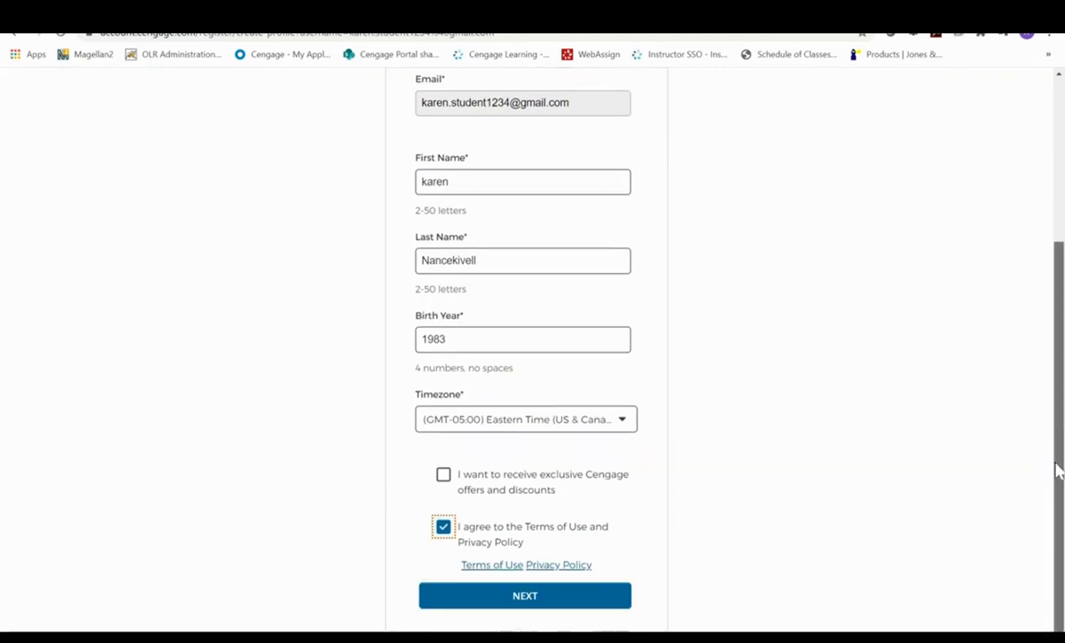
click(490, 597)
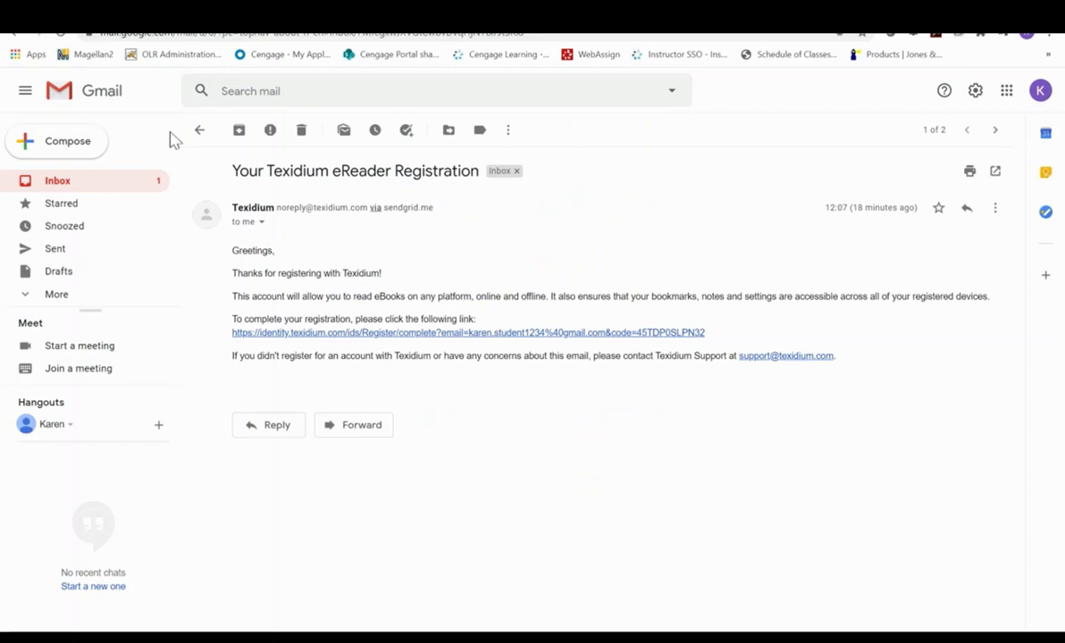
Open the Welcome to Cengage activation email from the Gmail inbox.
click(78, 189)
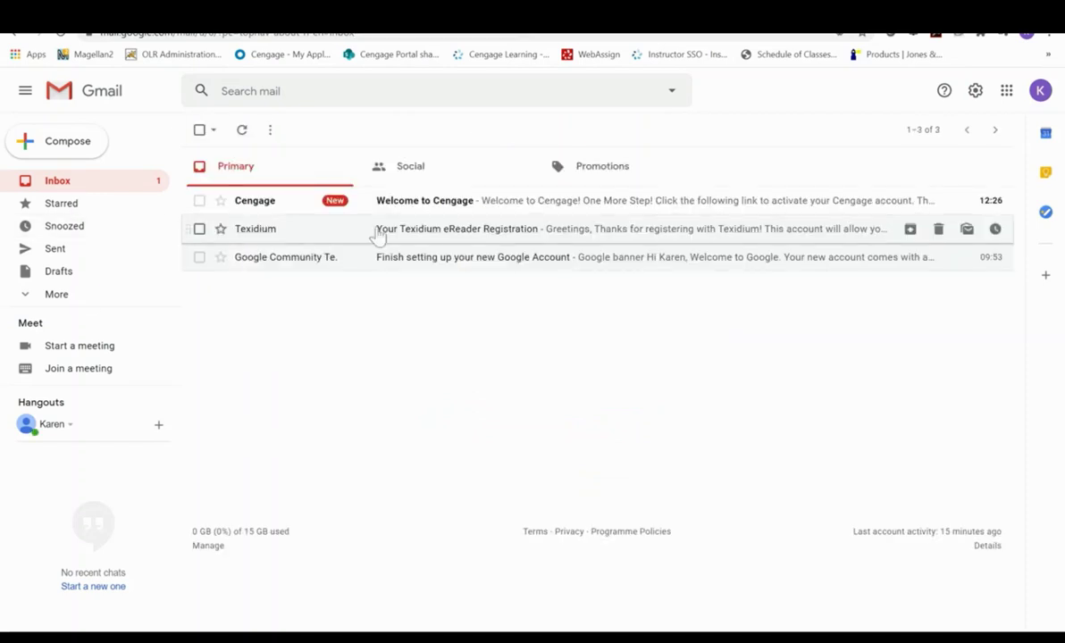
click(429, 206)
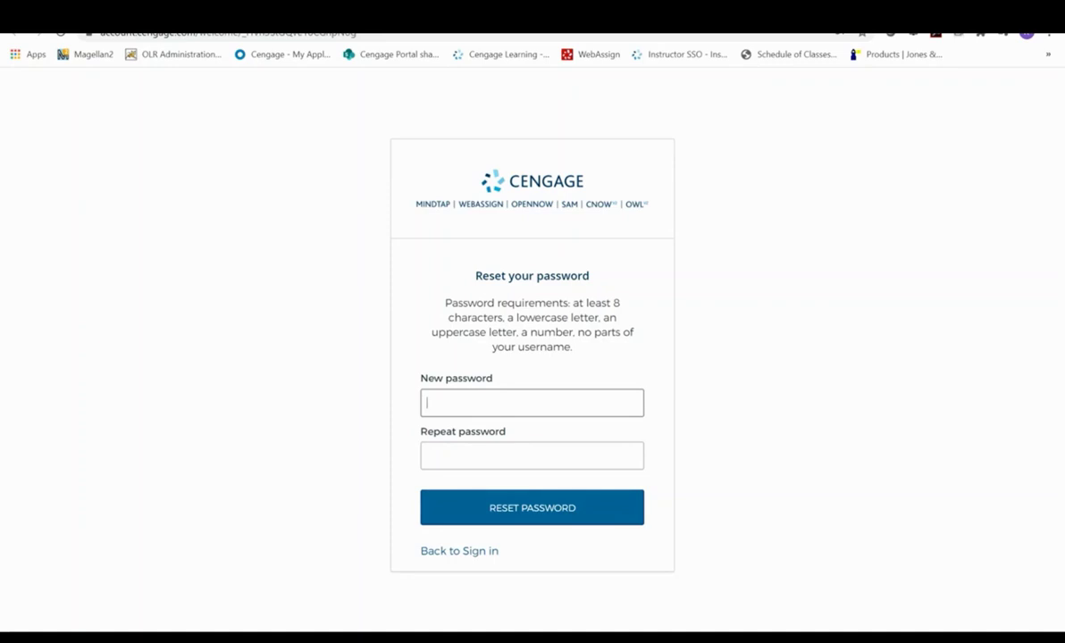
Enter the new account password twice and submit the Cengage password reset.
text(••••••••)
key(Tab)
text(••••••••)
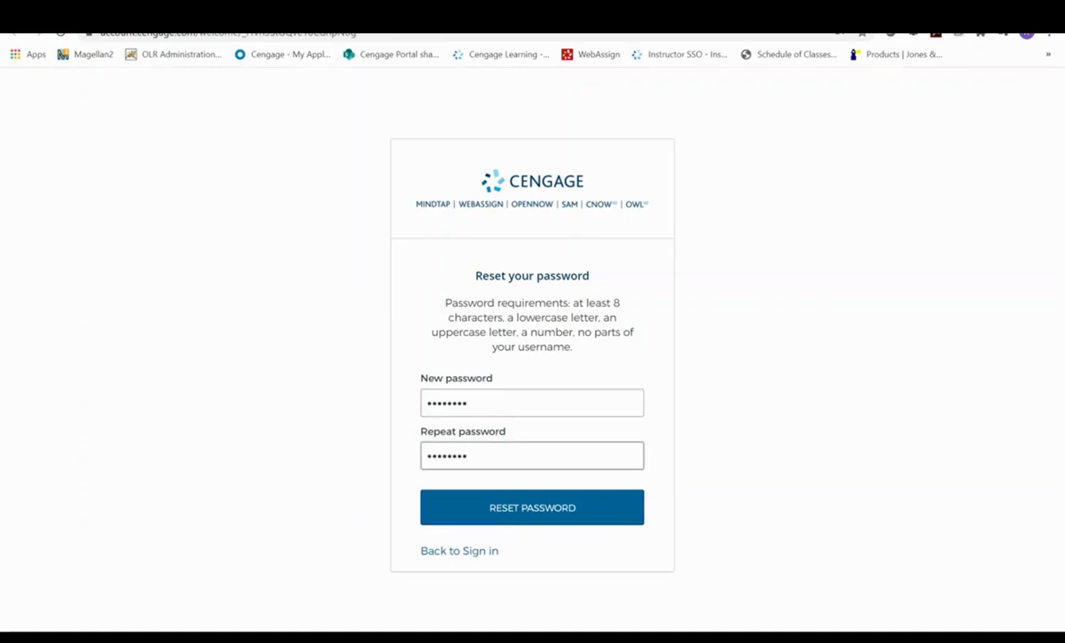
click(489, 524)
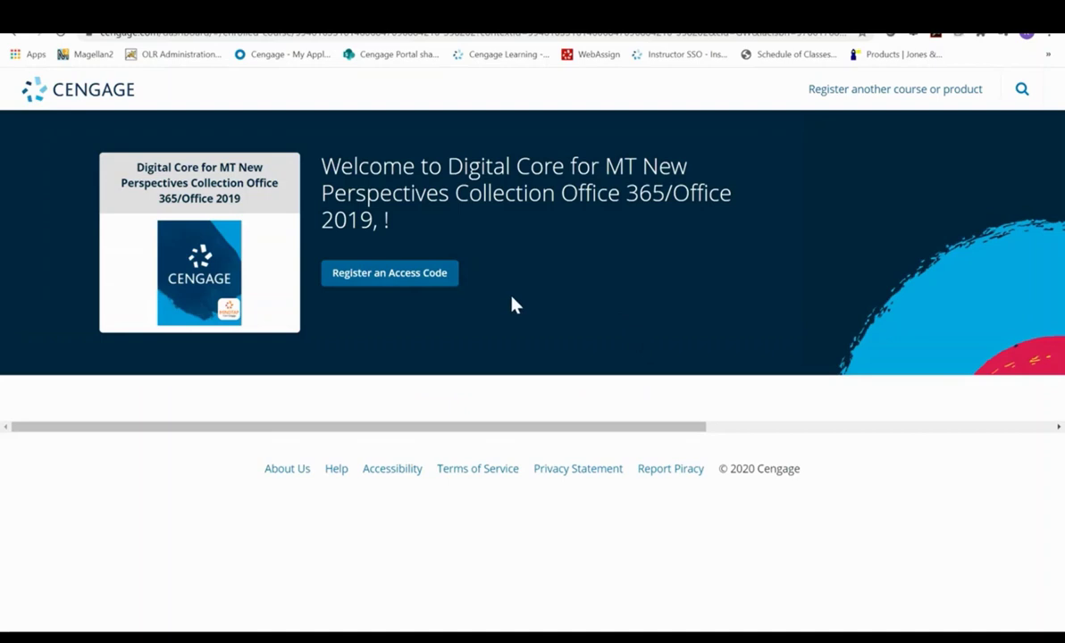
Enter and register the course access code, unlocking the COMP1056 MindTap course.
click(389, 284)
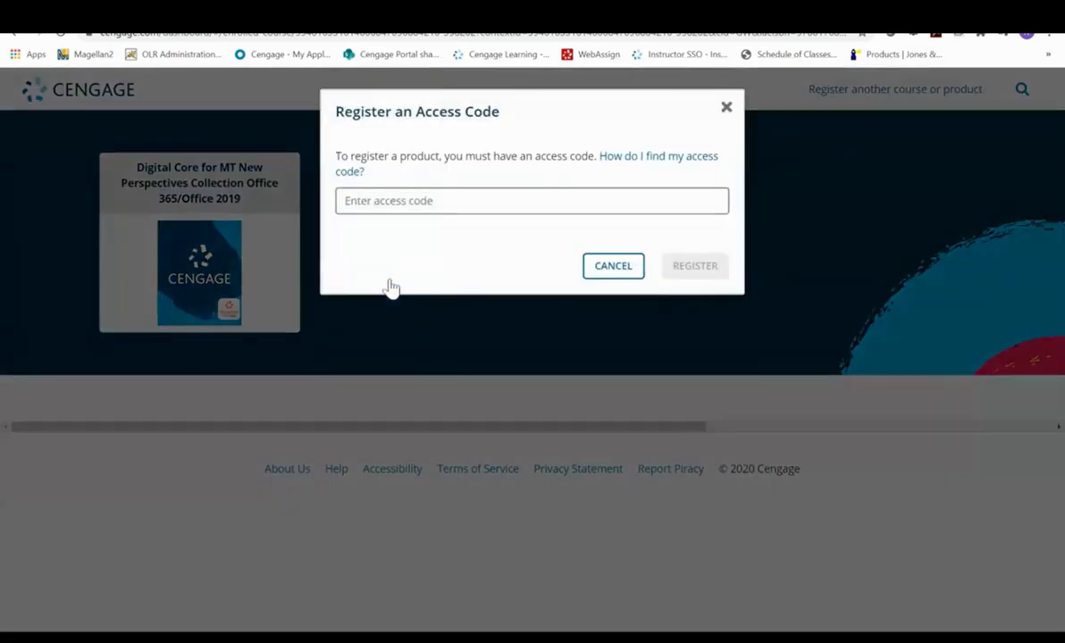
key(Tab)
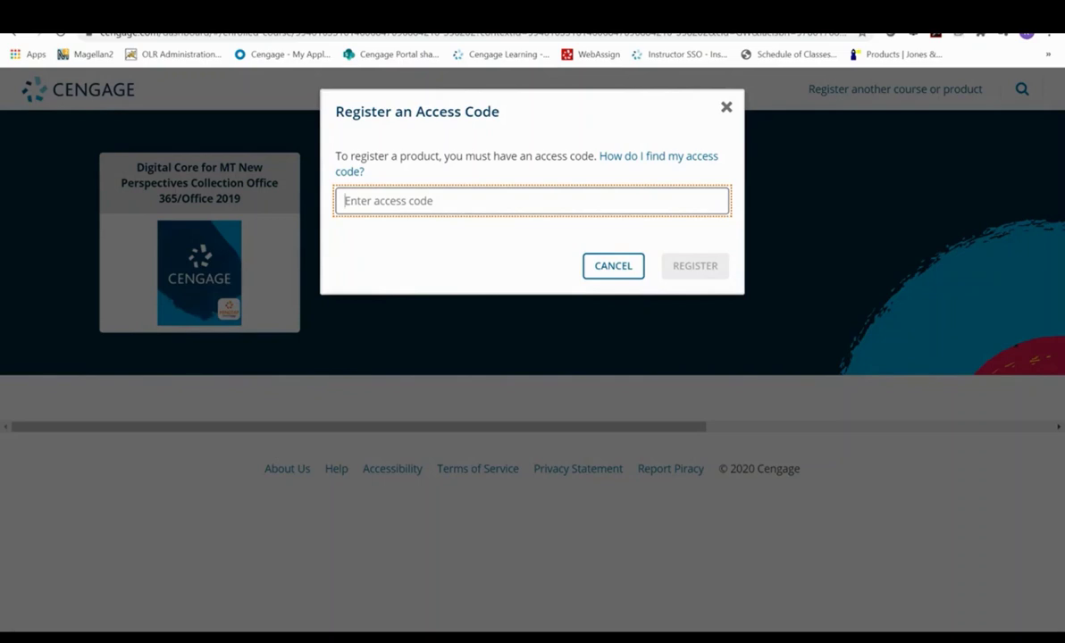
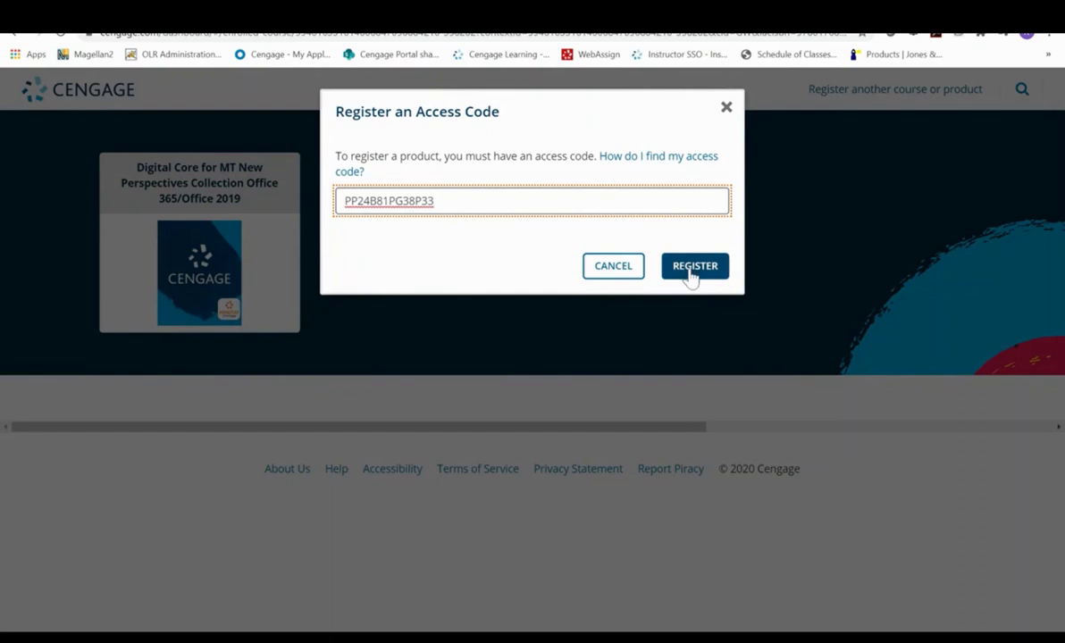
click(693, 276)
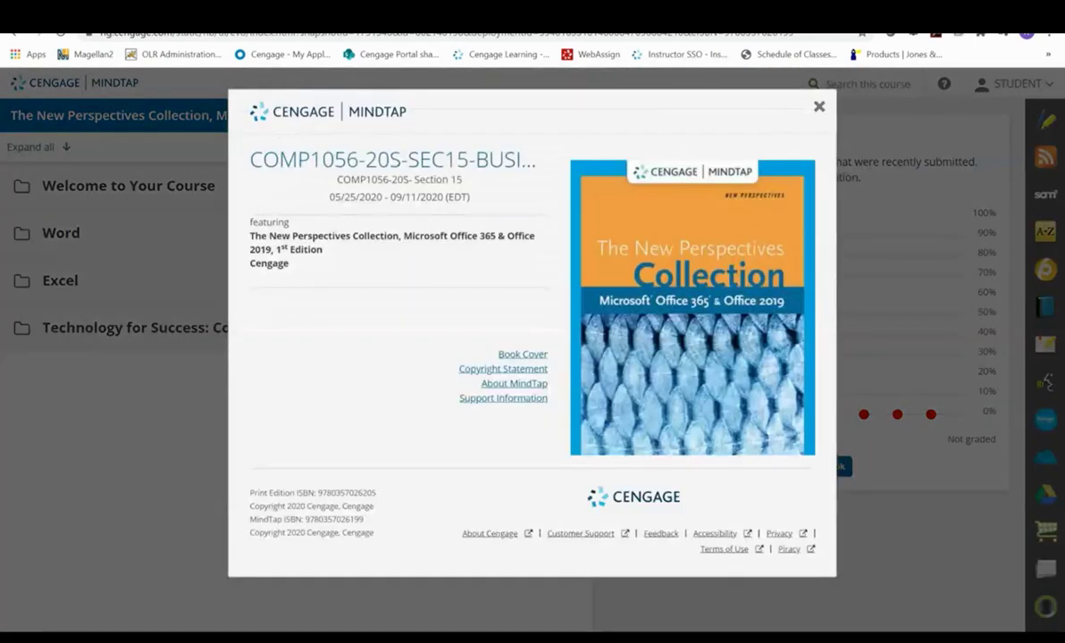
Close the course information window and skip the Welcome to MindTap tour.
click(819, 106)
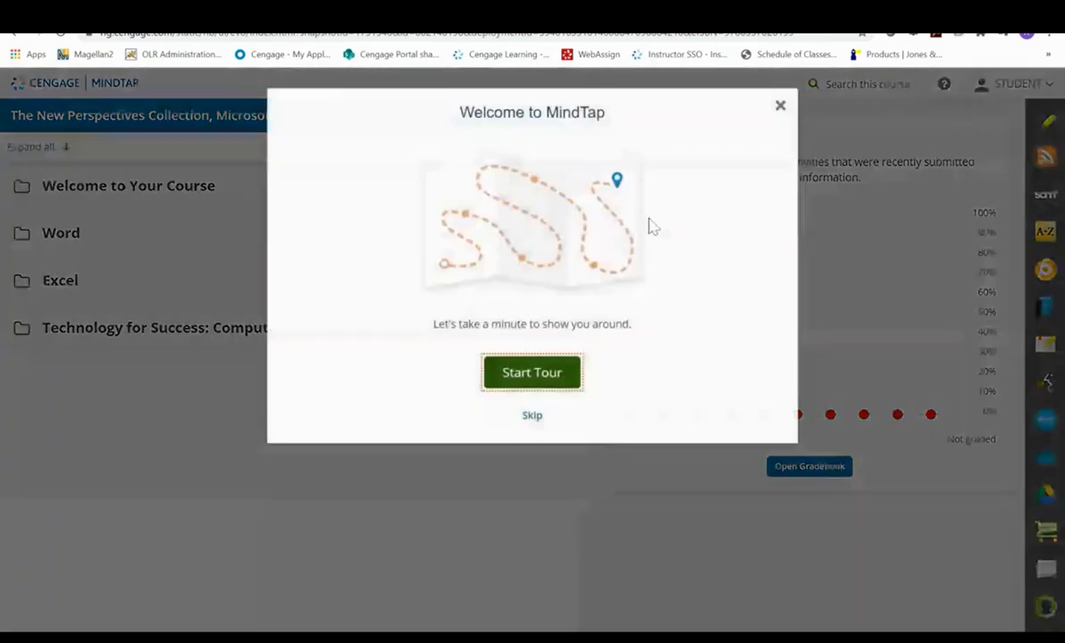
click(530, 416)
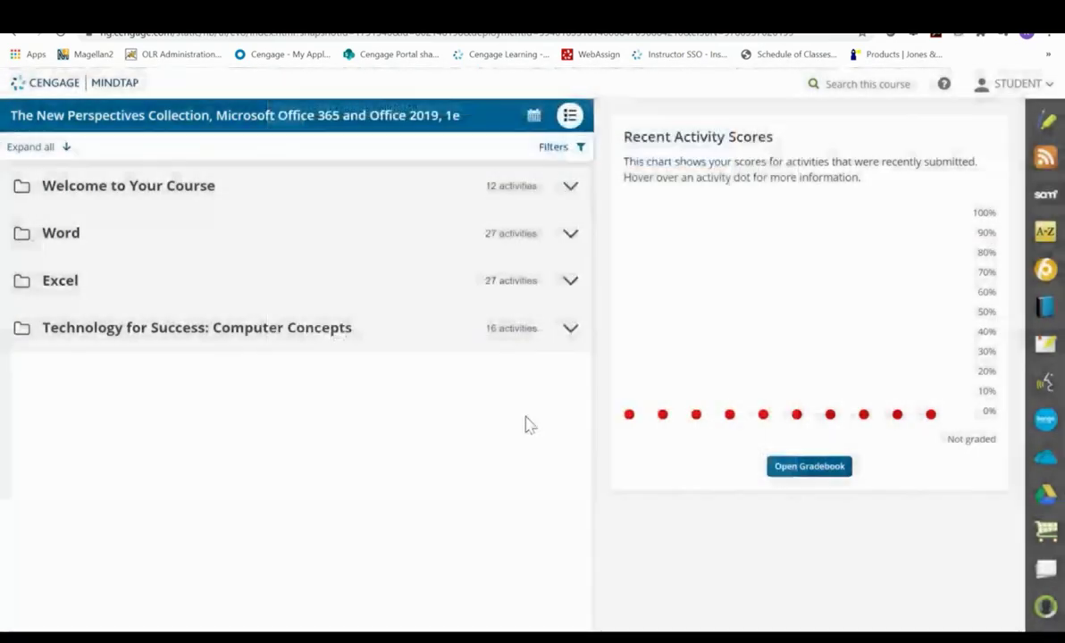